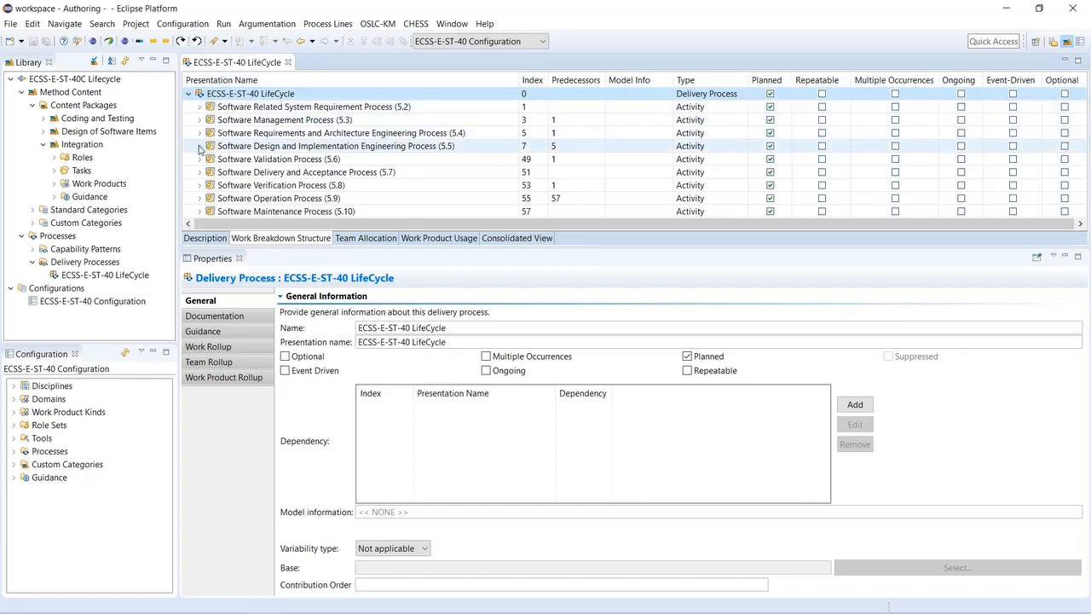
Step: Expand Software Design and Implementation Engineering Process (5.5) in the work breakdown structure to examine its Integration and Coding and Testing phases
{"action": "left_click", "coordinate": [199, 147]}
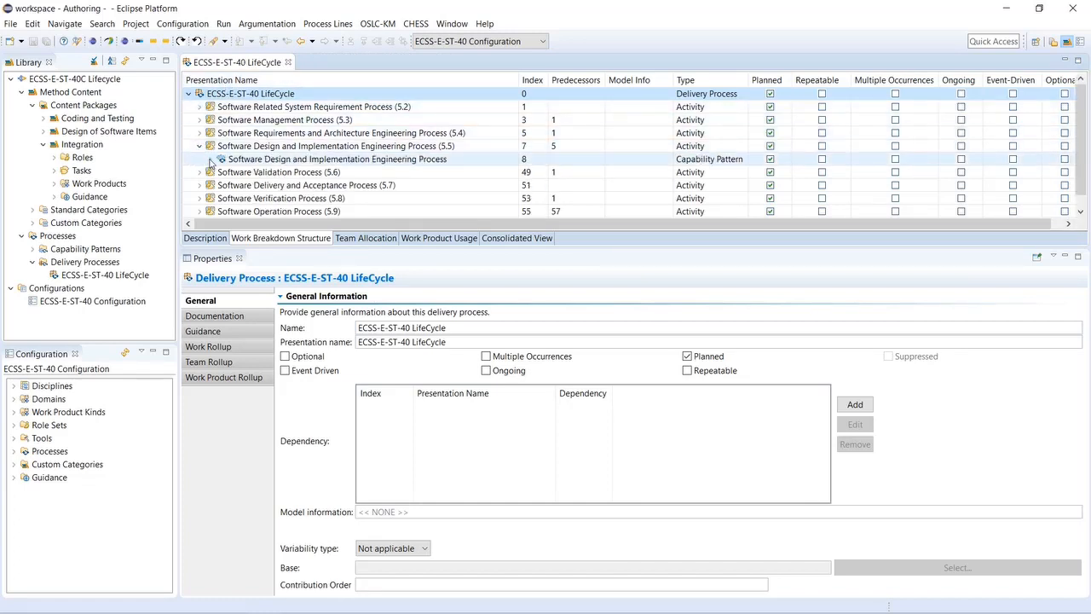
{"action": "left_click", "coordinate": [212, 160]}
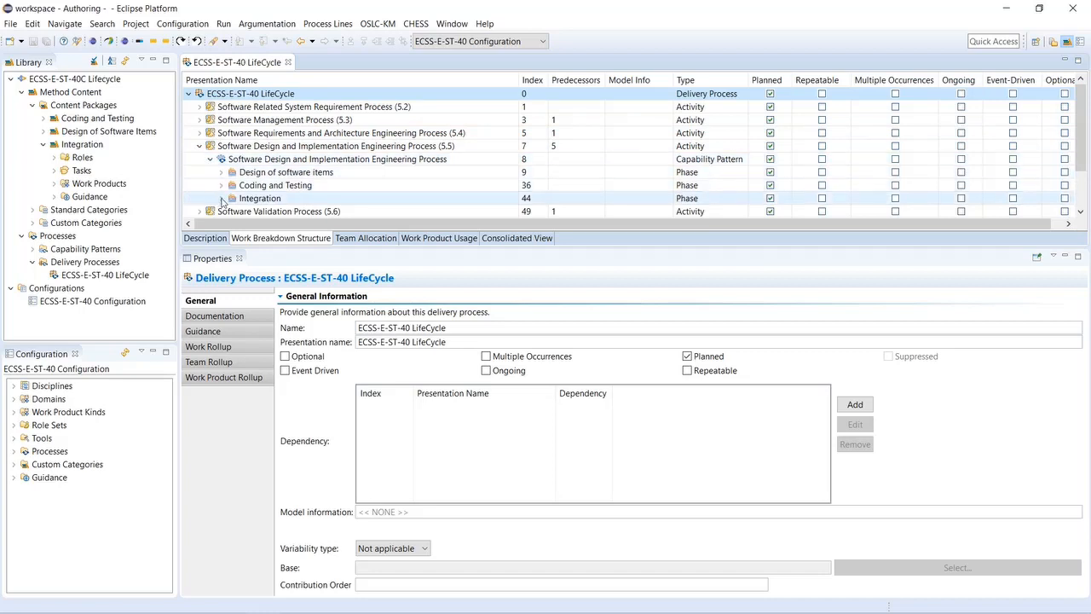
{"action": "left_click", "coordinate": [221, 198]}
{"action": "left_click", "coordinate": [231, 211]}
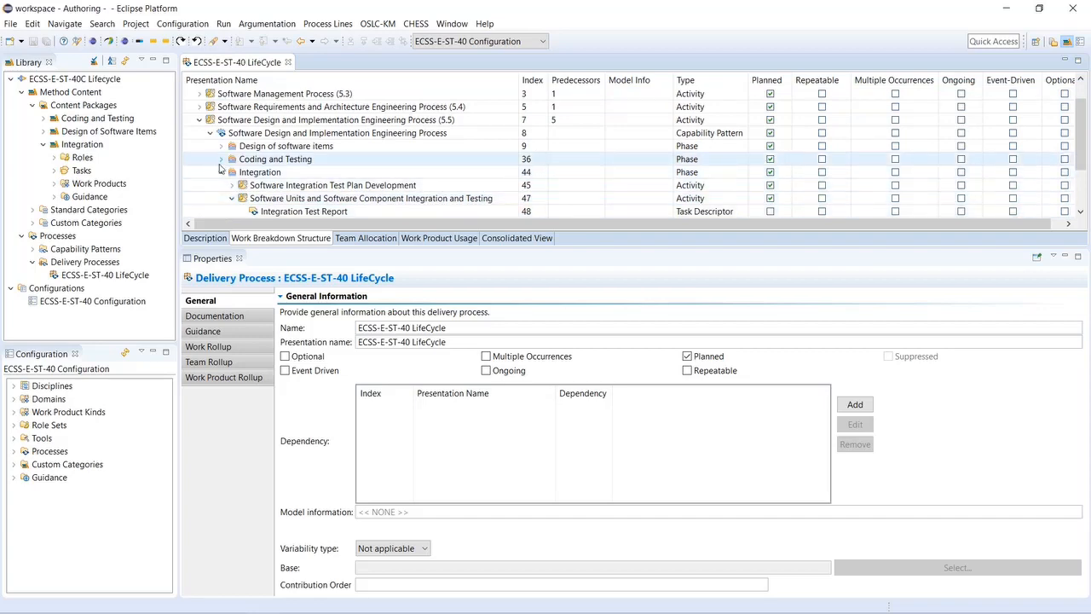
{"action": "left_click", "coordinate": [221, 159]}
{"action": "left_click", "coordinate": [231, 185]}
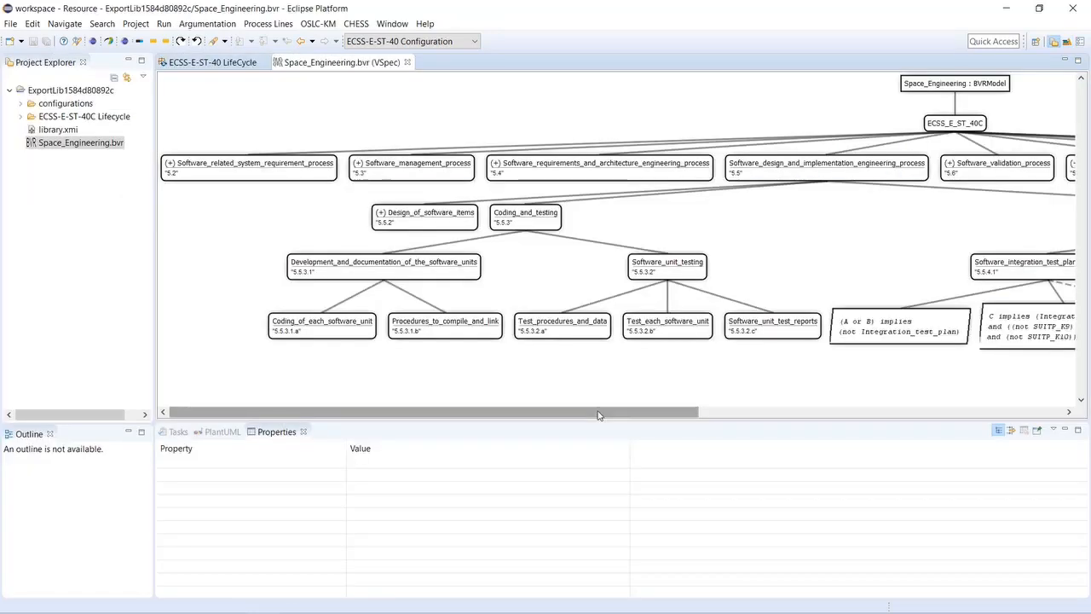
Step: Set criticality levels A, B and C to false in the ECSS-E-ST-40C (Criticality D) resolution
{"action": "left_click_drag", "start_coordinate": [598, 415], "coordinate": [985, 413]}
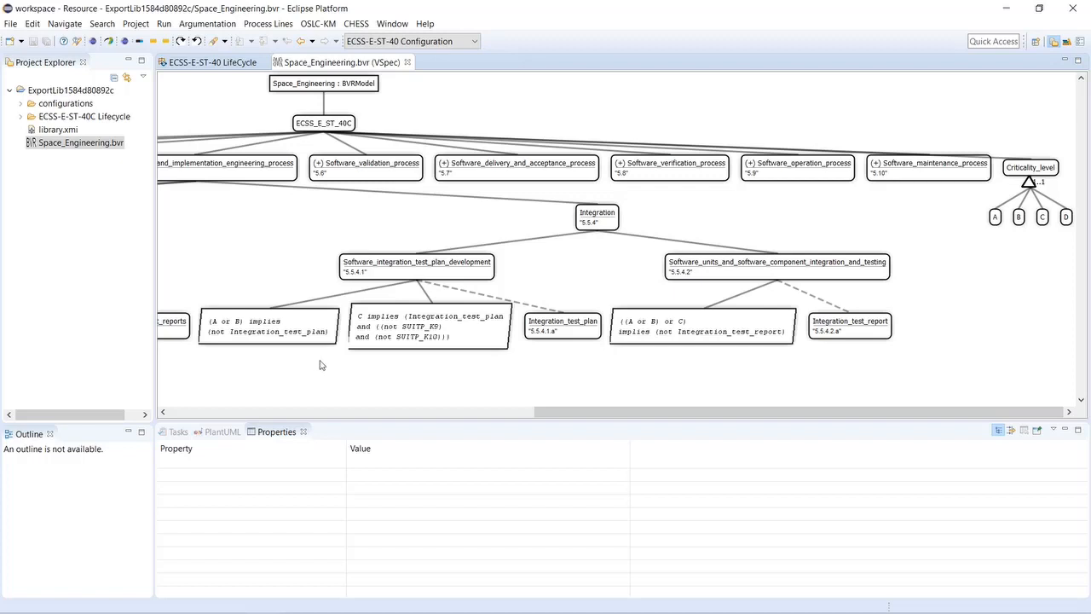
{"action": "right_click", "coordinate": [226, 179]}
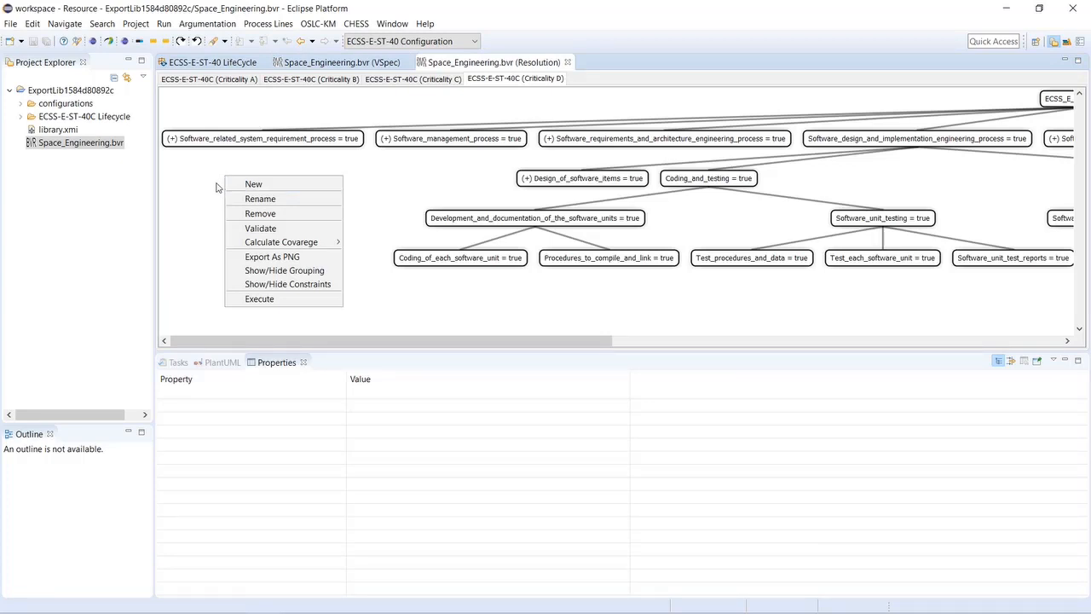
{"action": "left_click", "coordinate": [216, 187]}
{"action": "left_click_drag", "start_coordinate": [227, 341], "coordinate": [721, 346]}
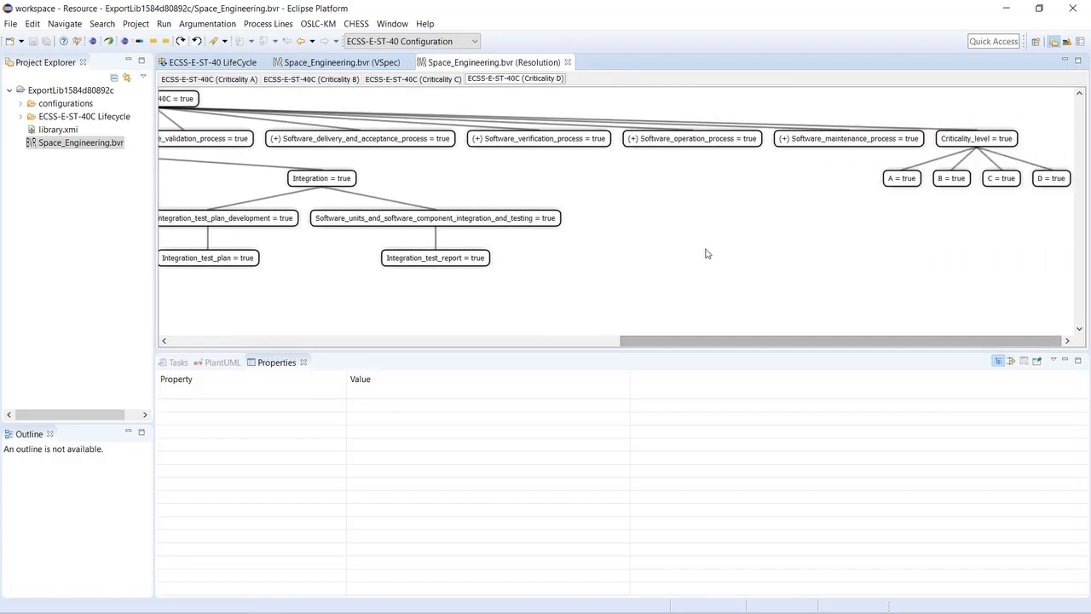
{"action": "left_click", "coordinate": [897, 189]}
{"action": "left_click", "coordinate": [950, 186]}
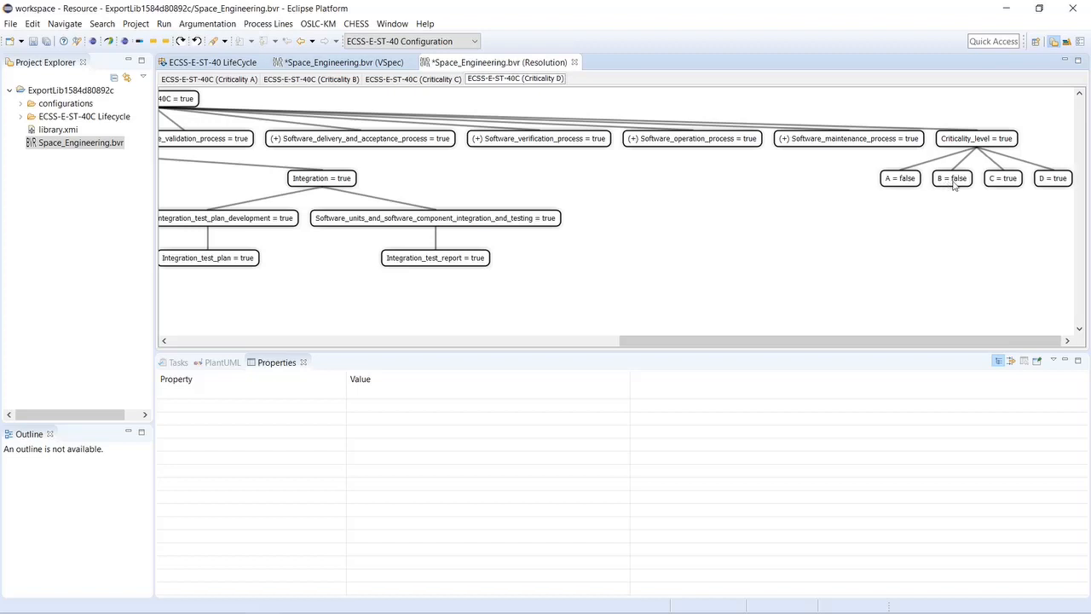
{"action": "left_click", "coordinate": [1000, 183]}
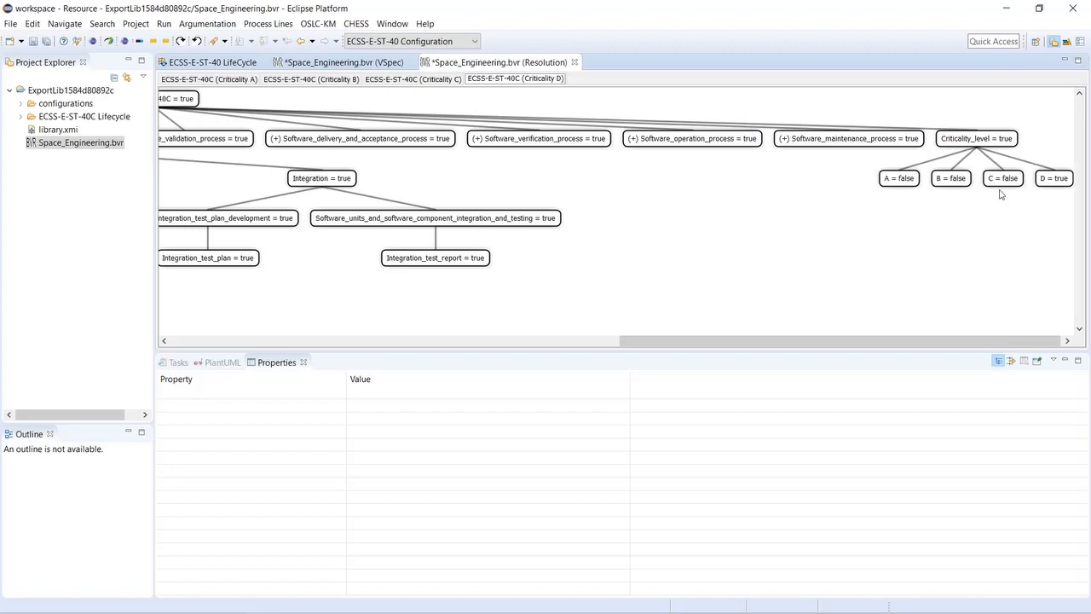
Step: Validate the ECSS-E-ST-40C (Criticality D) resolution and dismiss the result message
{"action": "right_click", "coordinate": [798, 203]}
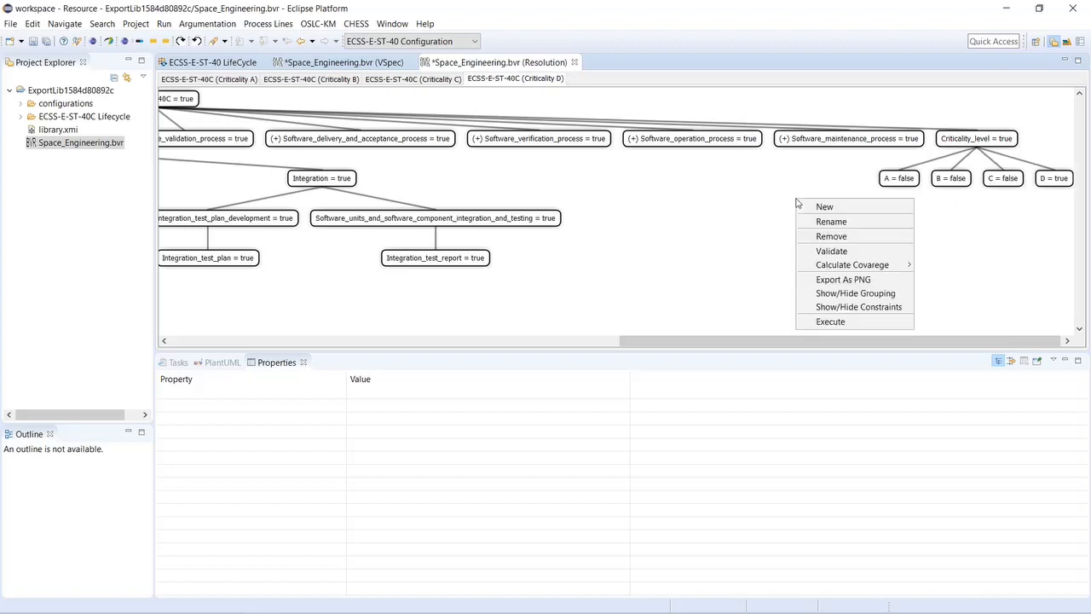
{"action": "left_click", "coordinate": [806, 251]}
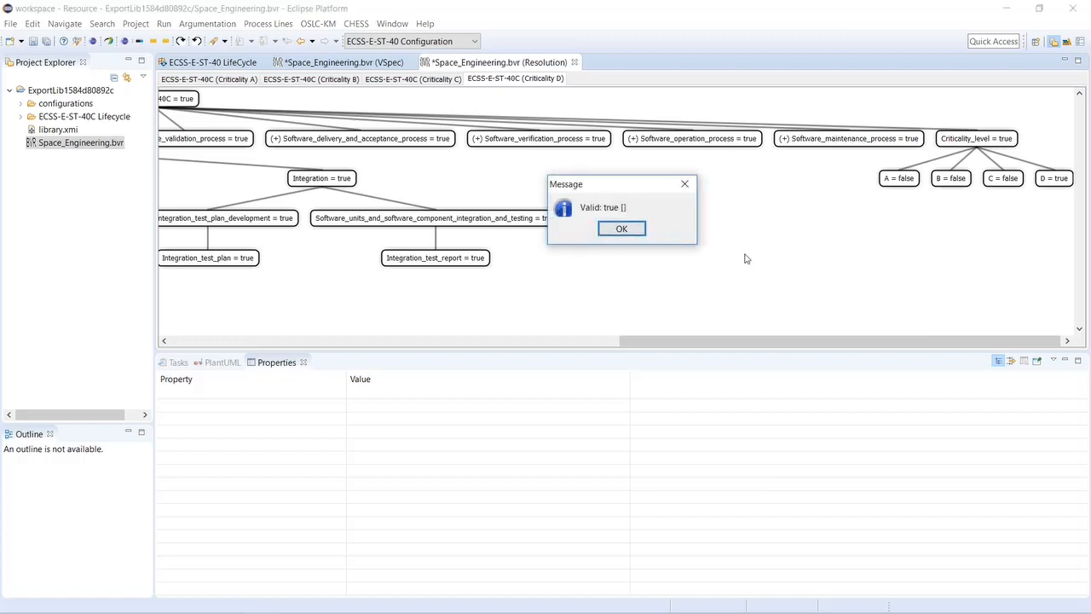
{"action": "left_click", "coordinate": [625, 229]}
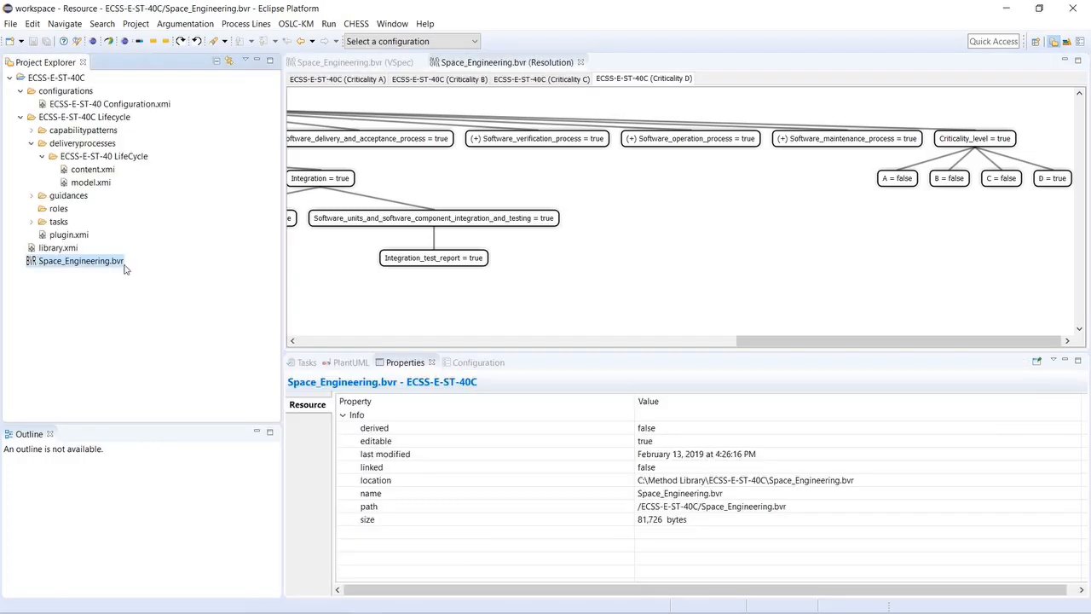
Step: Open Space_Engineering.bvr in the BVR Realization Editor (MVC)
{"action": "right_click", "coordinate": [124, 268]}
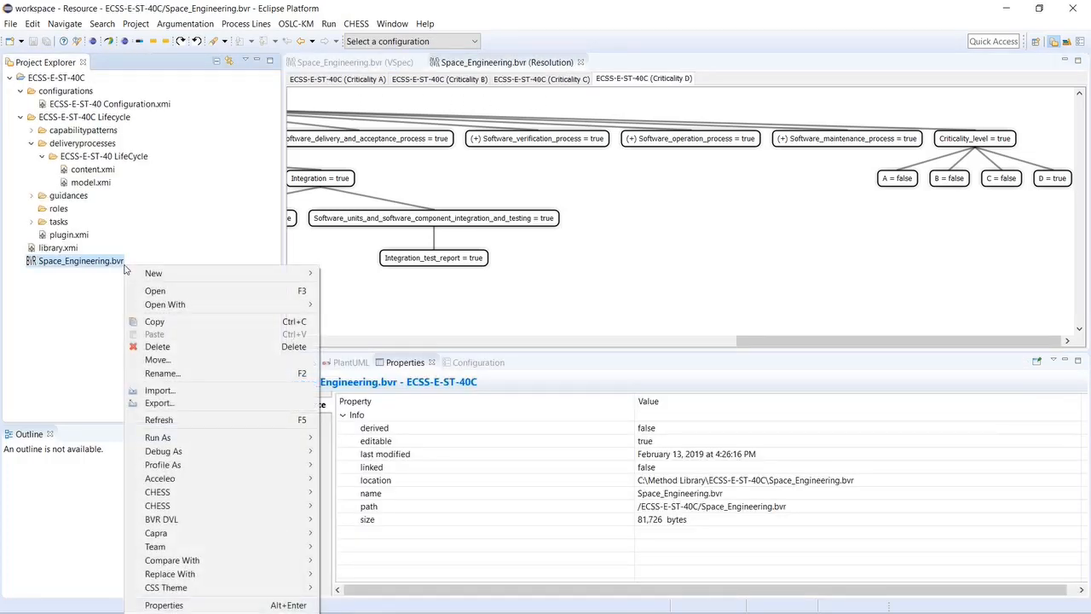
{"action": "mouse_move", "coordinate": [158, 306]}
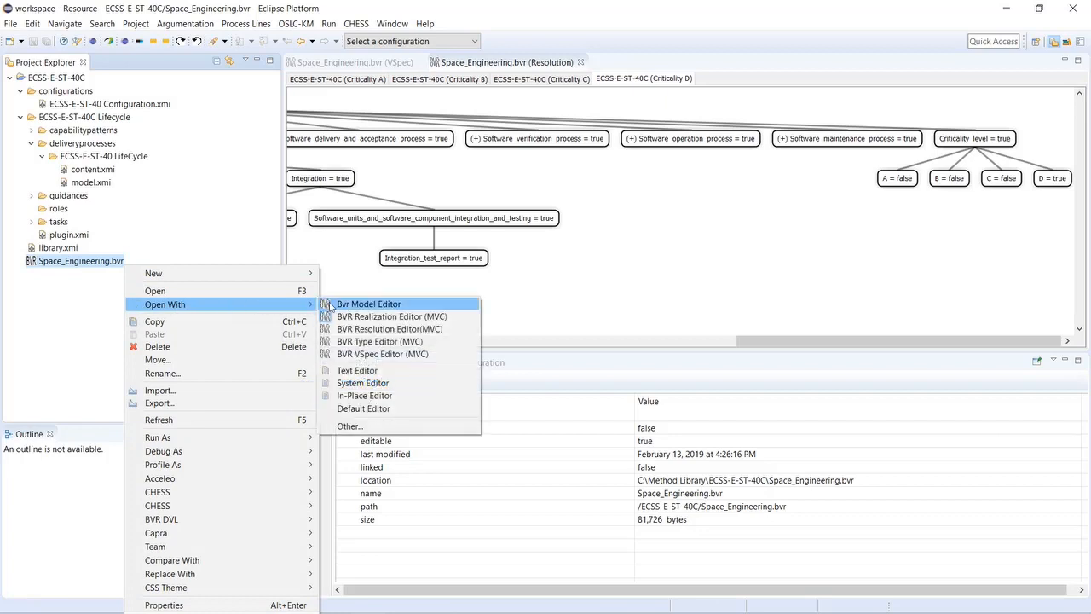
{"action": "left_click", "coordinate": [332, 317]}
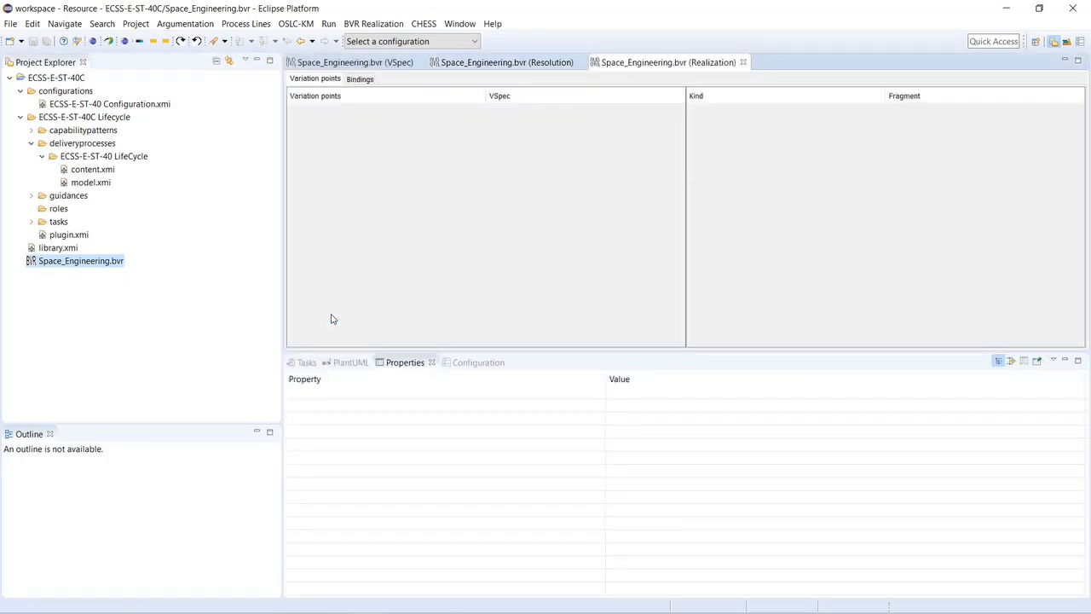
Step: Open the ECSS-E-ST-40 LifeCycle delivery process's model.xmi in the Sample Reflective Ecore Model Editor
{"action": "left_click", "coordinate": [123, 264]}
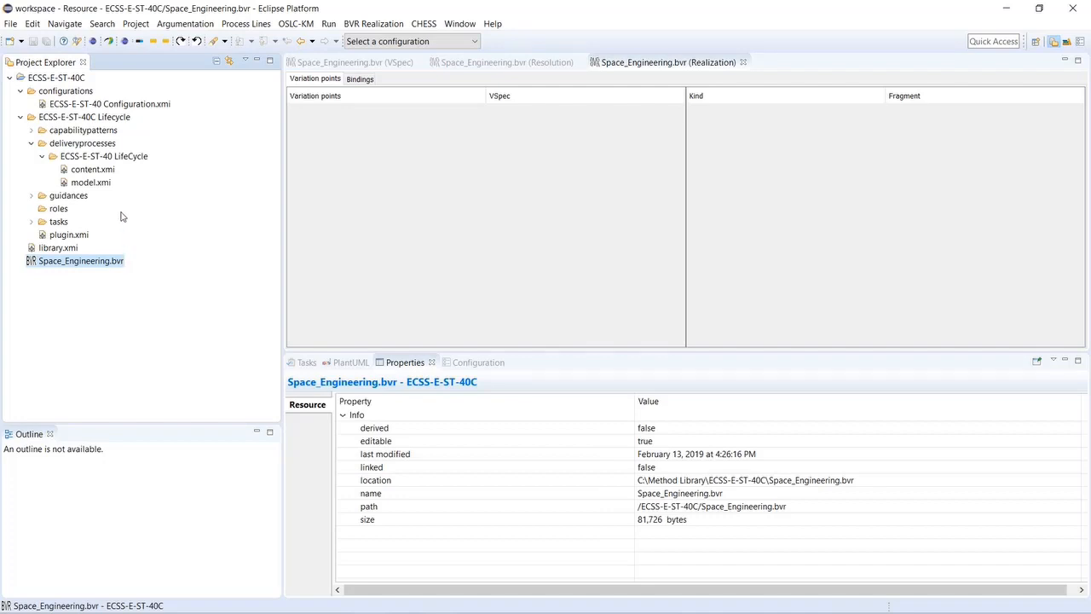
{"action": "left_click", "coordinate": [109, 182]}
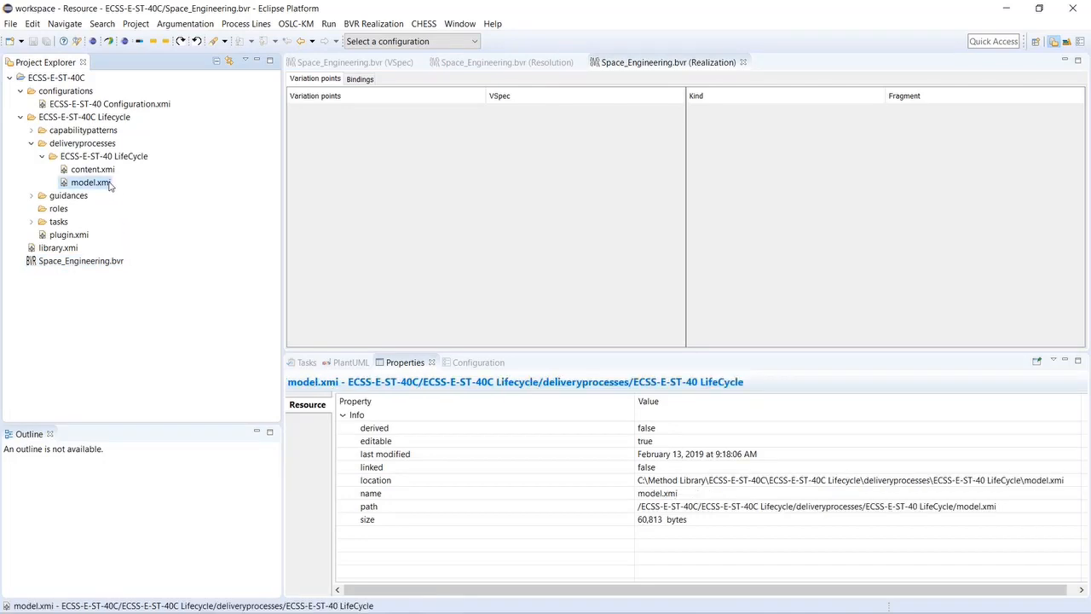
{"action": "right_click", "coordinate": [109, 182]}
{"action": "mouse_move", "coordinate": [123, 221]}
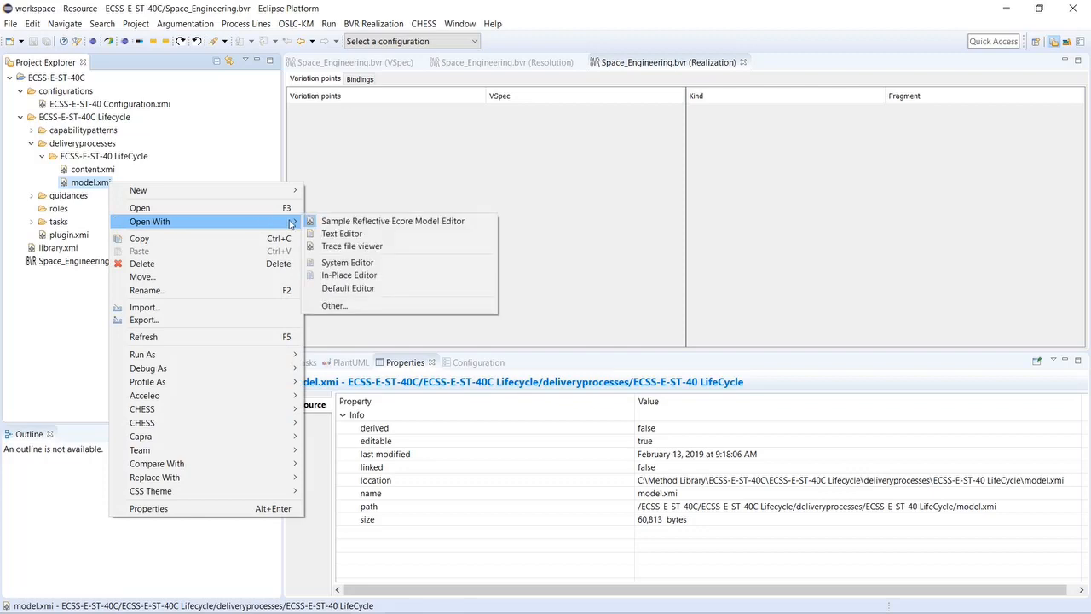
{"action": "left_click", "coordinate": [332, 220]}
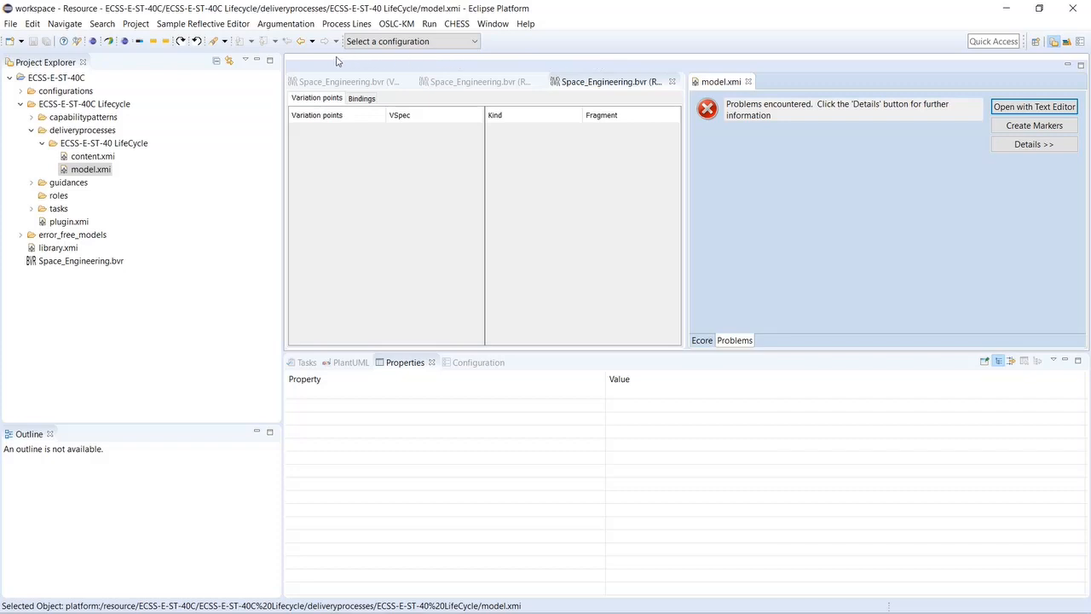
Step: Run the Seamless Integration between EPF Composer and BVR Tool wizard on C:\Method Library\ECSS-E-ST-40C
{"action": "left_click", "coordinate": [339, 24]}
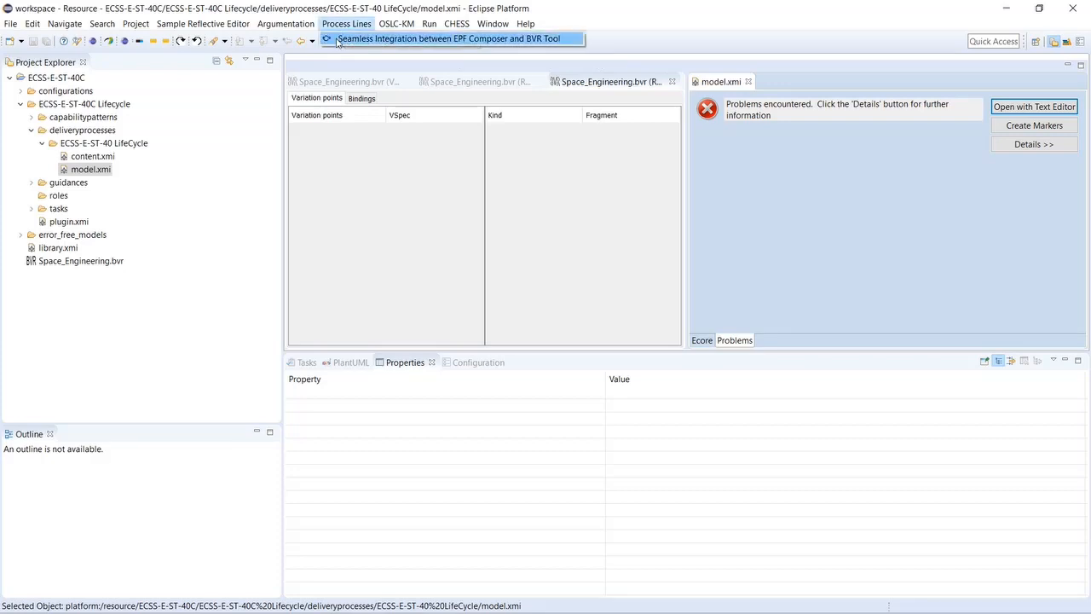
{"action": "left_click", "coordinate": [340, 37]}
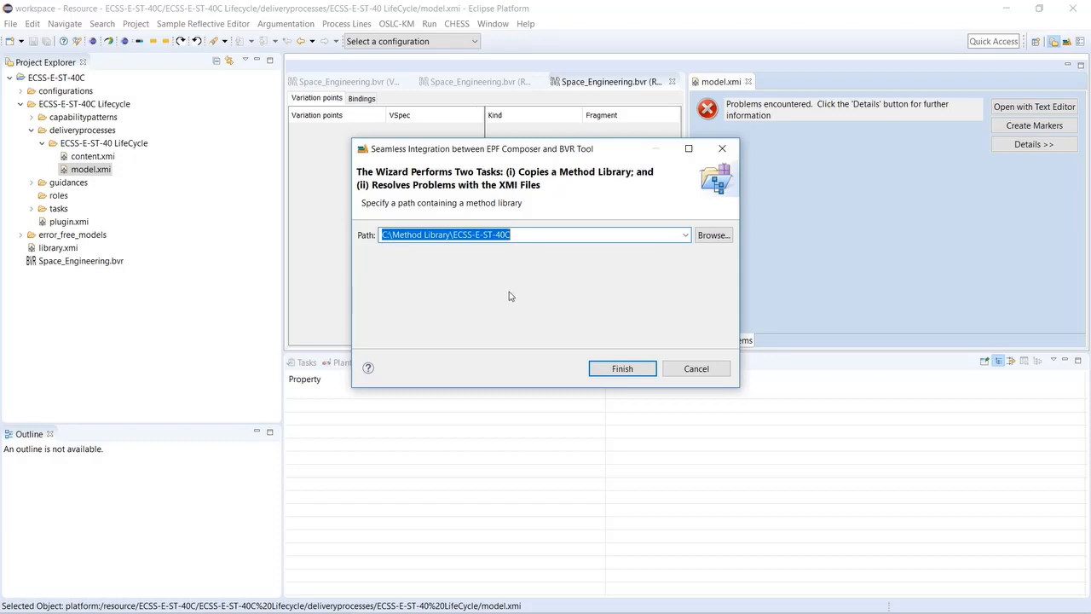
{"action": "left_click", "coordinate": [604, 374]}
Step: Open the delivery process model.xmi from the error_free_models folder in the Sample Reflective Ecore Model Editor
{"action": "left_click", "coordinate": [21, 235]}
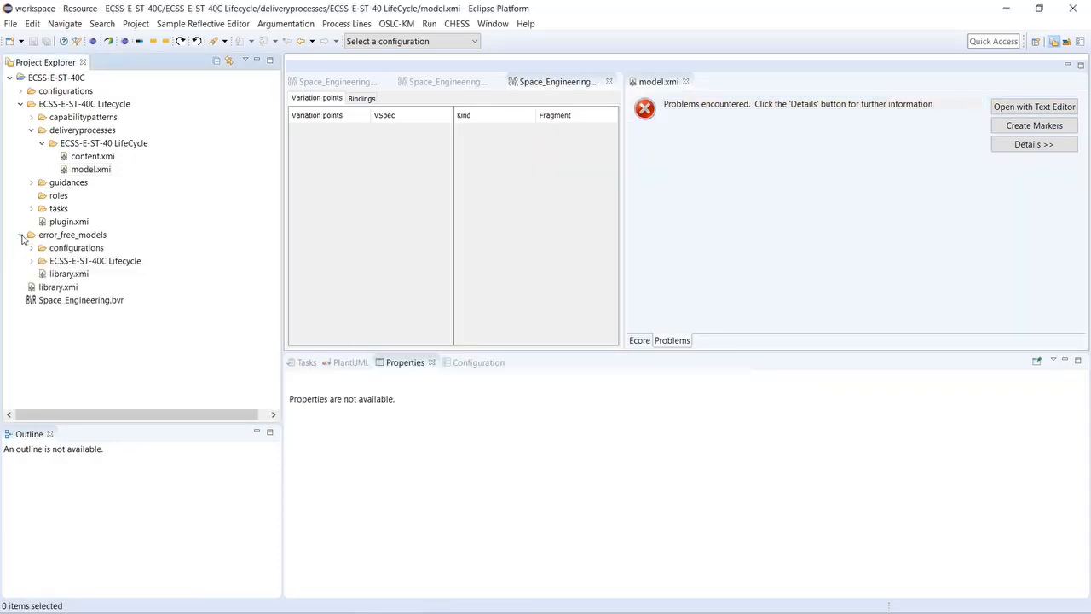
{"action": "left_click", "coordinate": [30, 262]}
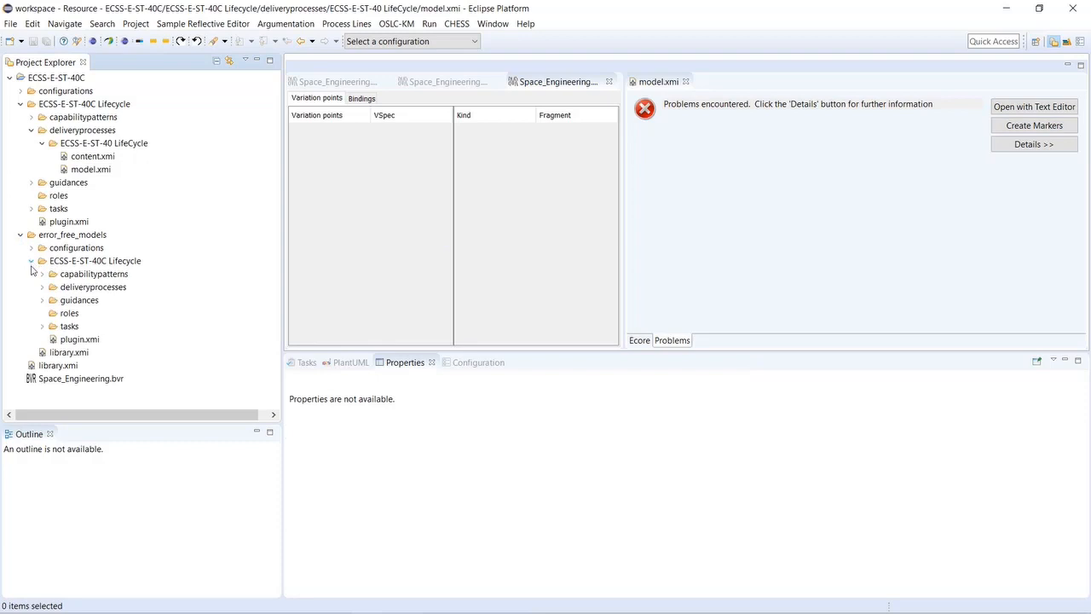
{"action": "left_click", "coordinate": [42, 288]}
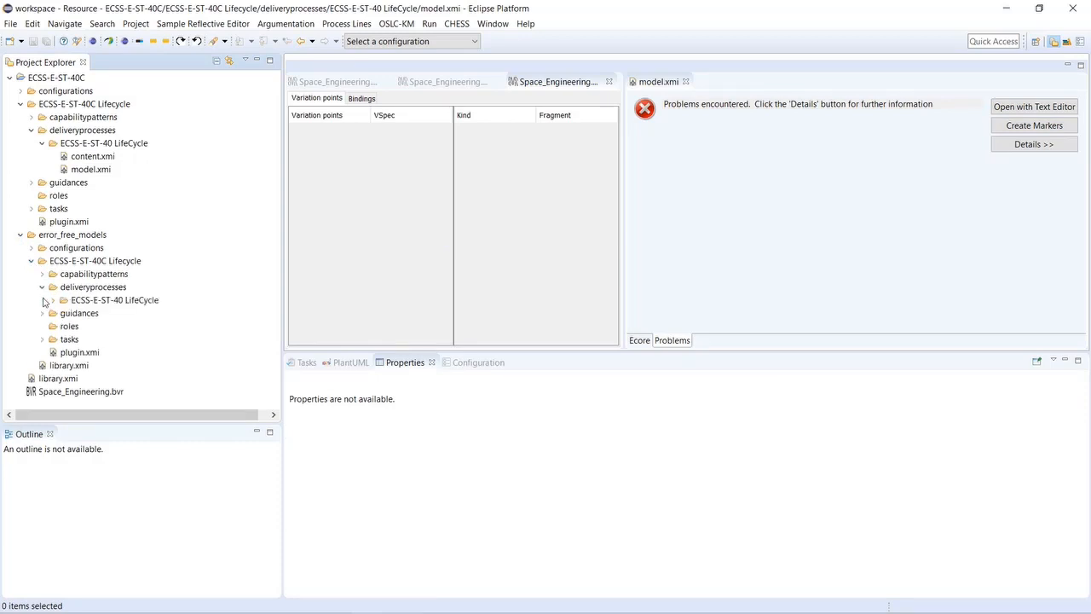
{"action": "left_click", "coordinate": [52, 300]}
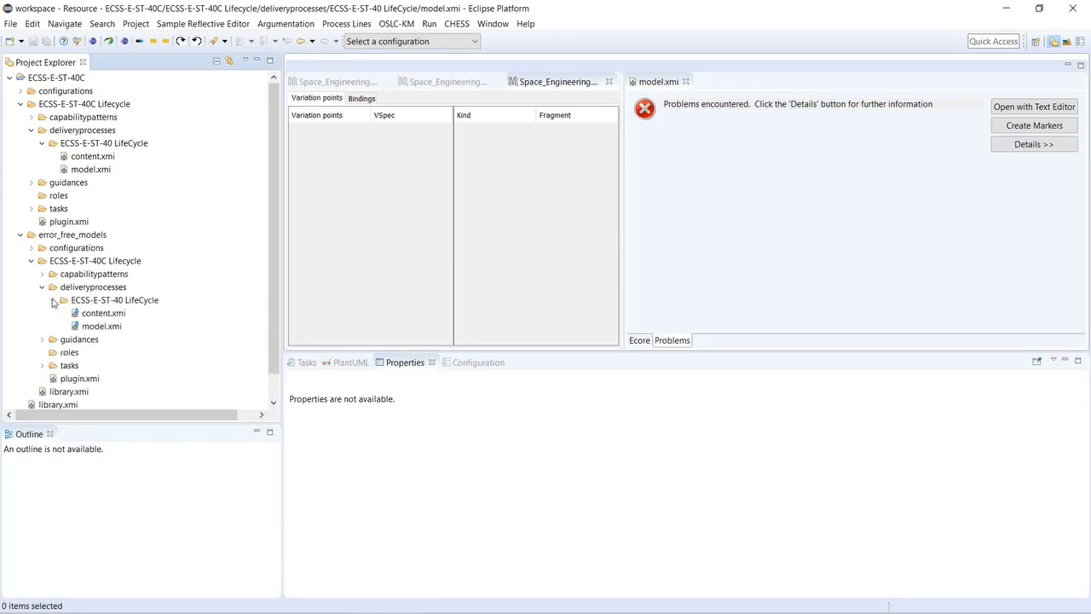
{"action": "right_click", "coordinate": [118, 329]}
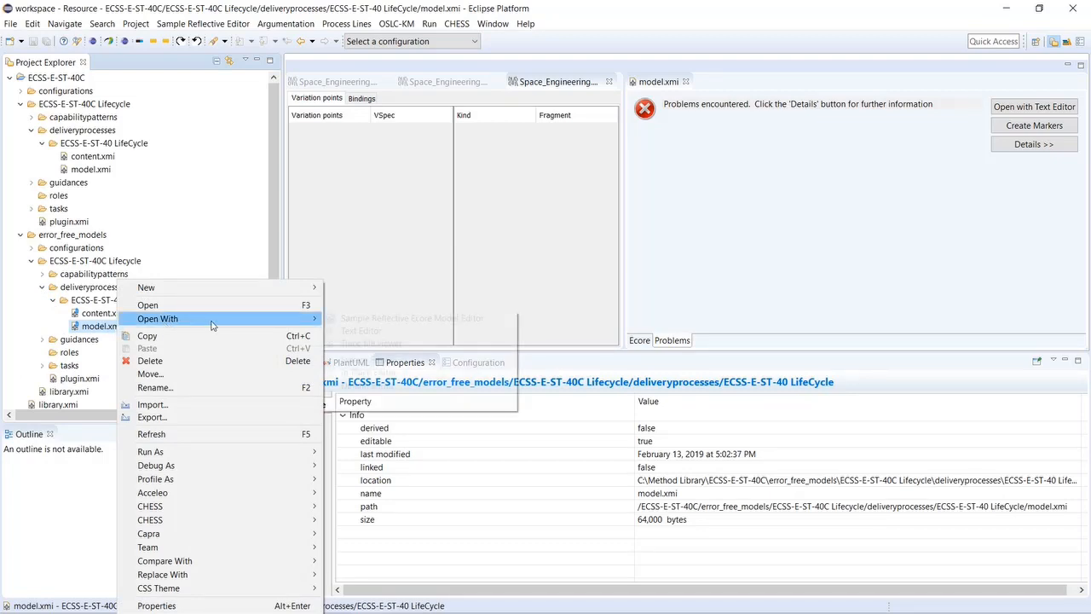
{"action": "mouse_move", "coordinate": [162, 319]}
{"action": "left_click", "coordinate": [349, 319]}
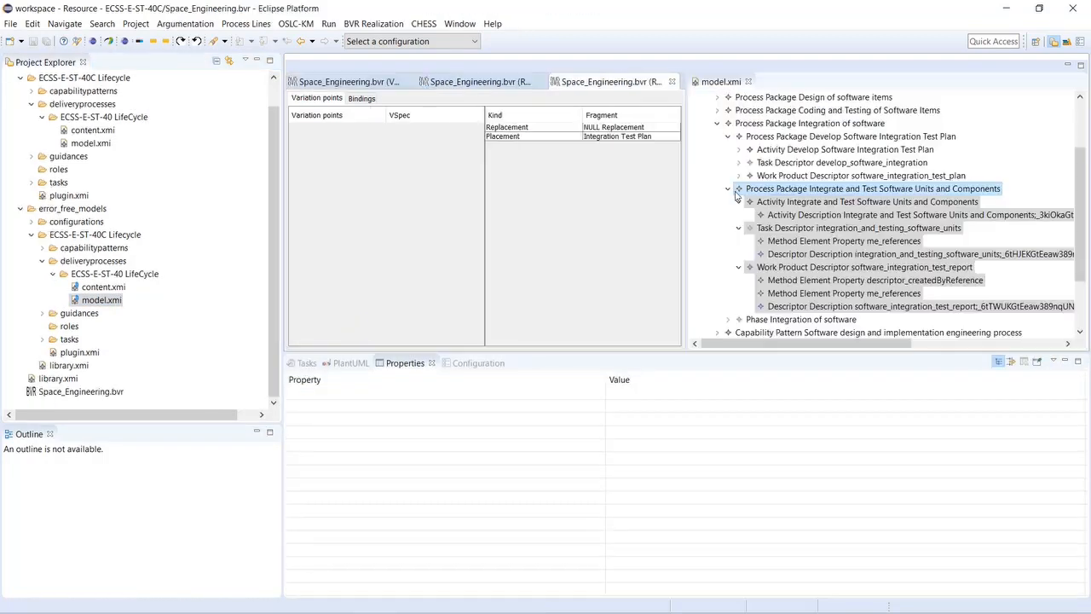
Step: Create a placement from the Integrate and Test Software Units and Components process package and name it Integrate and Test Software Units and Components
{"action": "left_click_drag", "start_coordinate": [737, 194], "coordinate": [611, 193]}
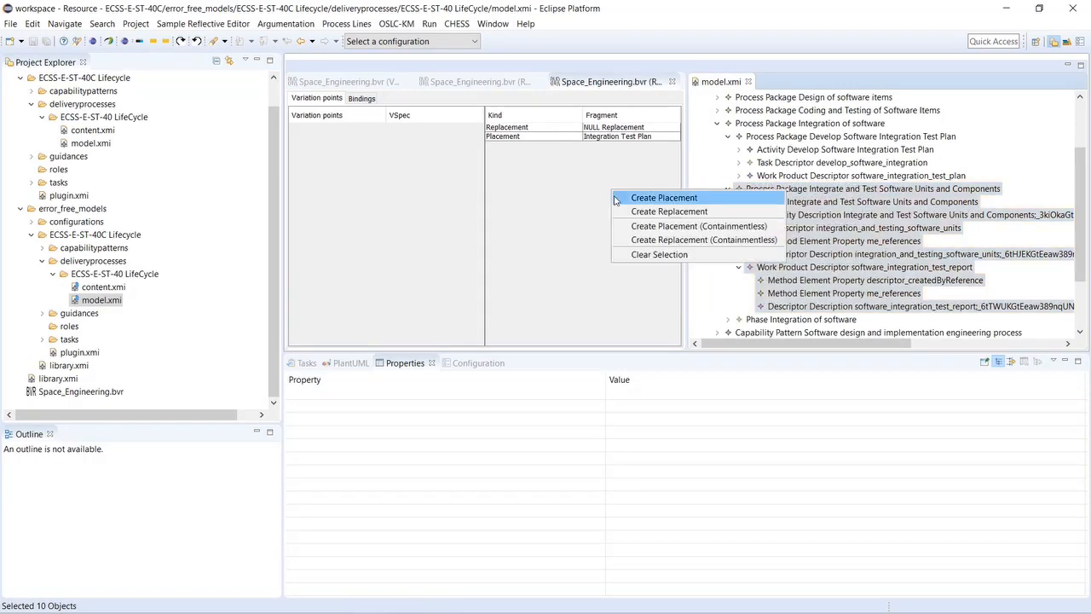
{"action": "left_click", "coordinate": [617, 197]}
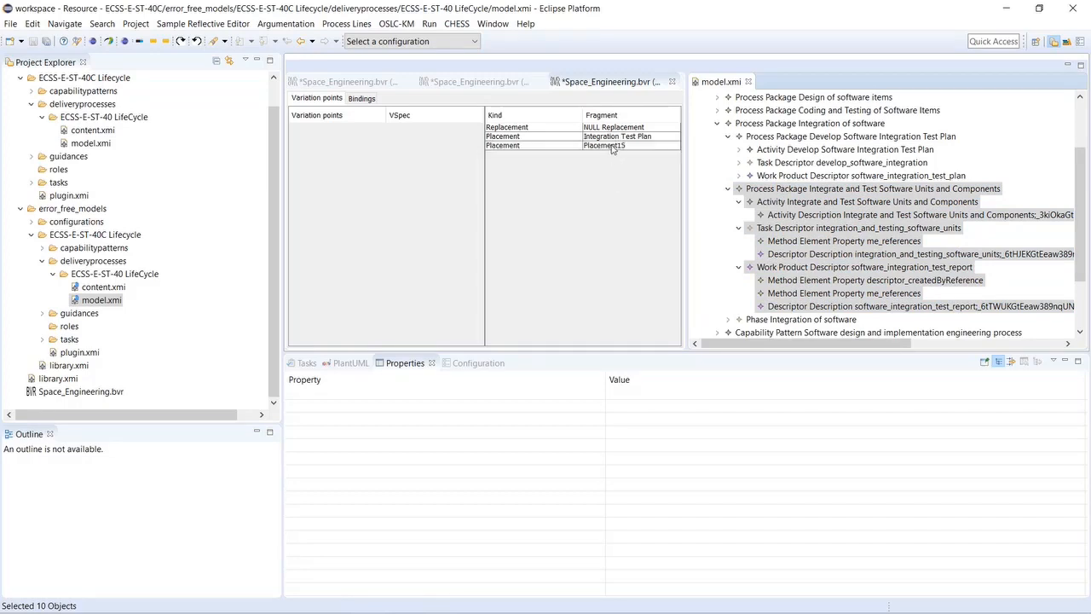
{"action": "left_click", "coordinate": [612, 146]}
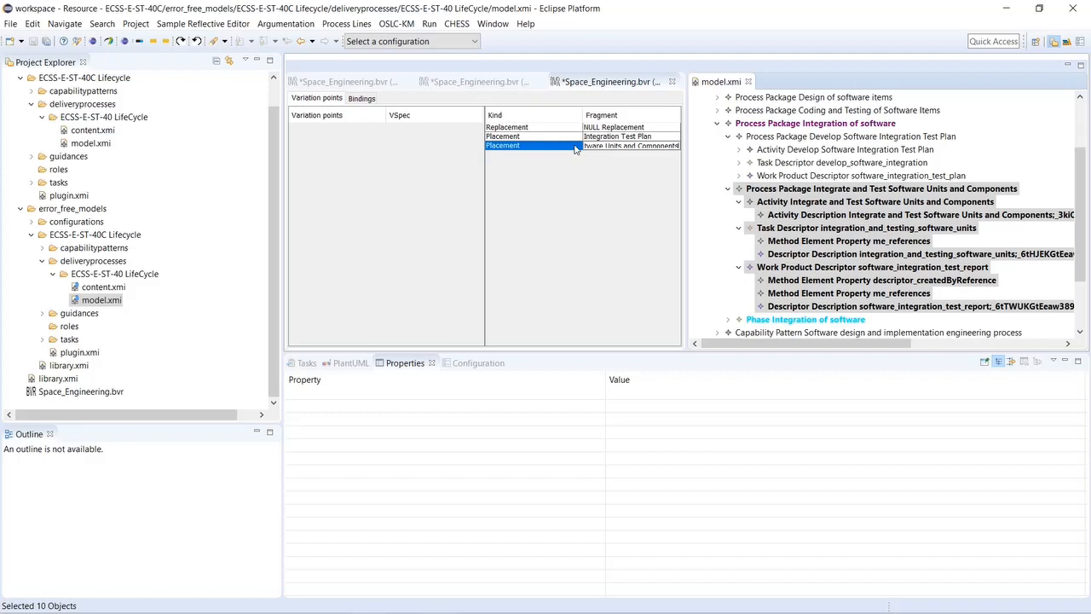
{"action": "key", "text": "Return"}
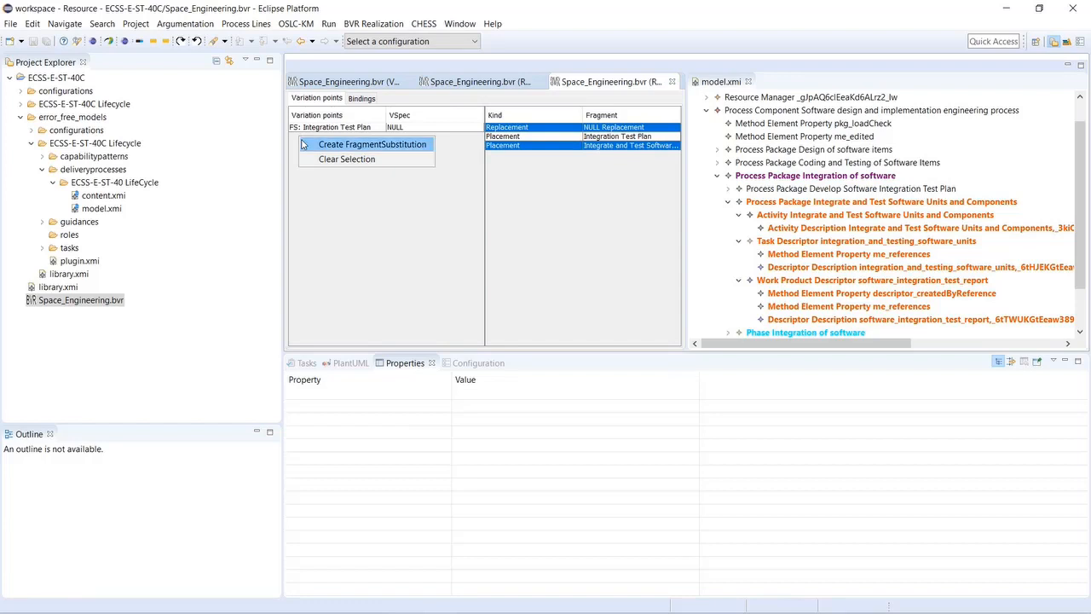
Step: Create a fragment substitution pairing the Integrate and Test Software Units and Components placement with the NULL Replacement, and rename it with the copied text
{"action": "left_click", "coordinate": [301, 144]}
{"action": "double_click", "coordinate": [304, 137]}
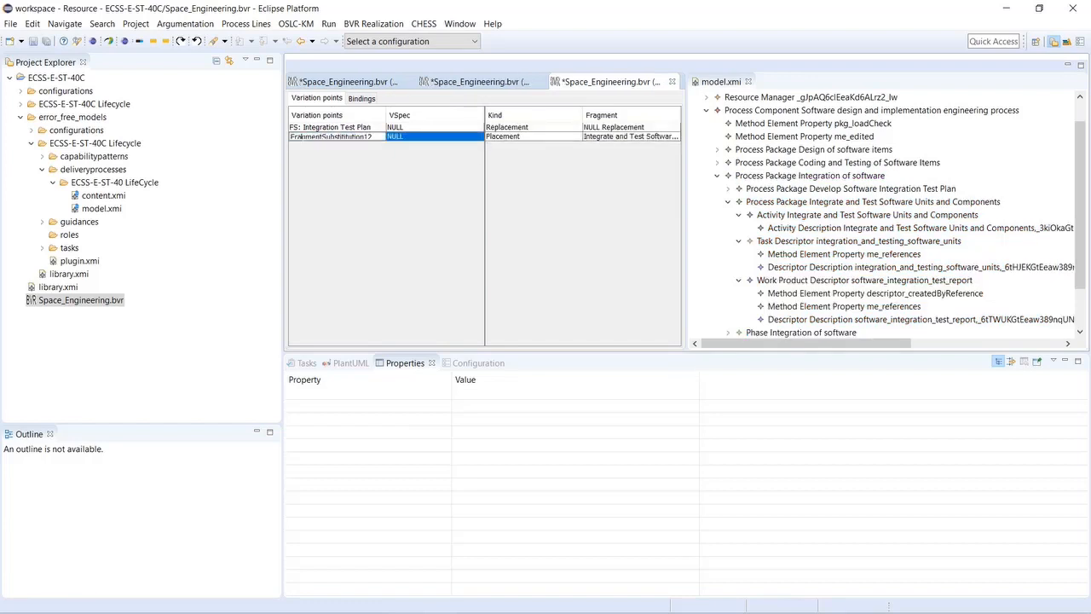
{"action": "double_click", "coordinate": [305, 138]}
{"action": "key", "text": "ctrl+v"}
{"action": "left_click", "coordinate": [400, 138]}
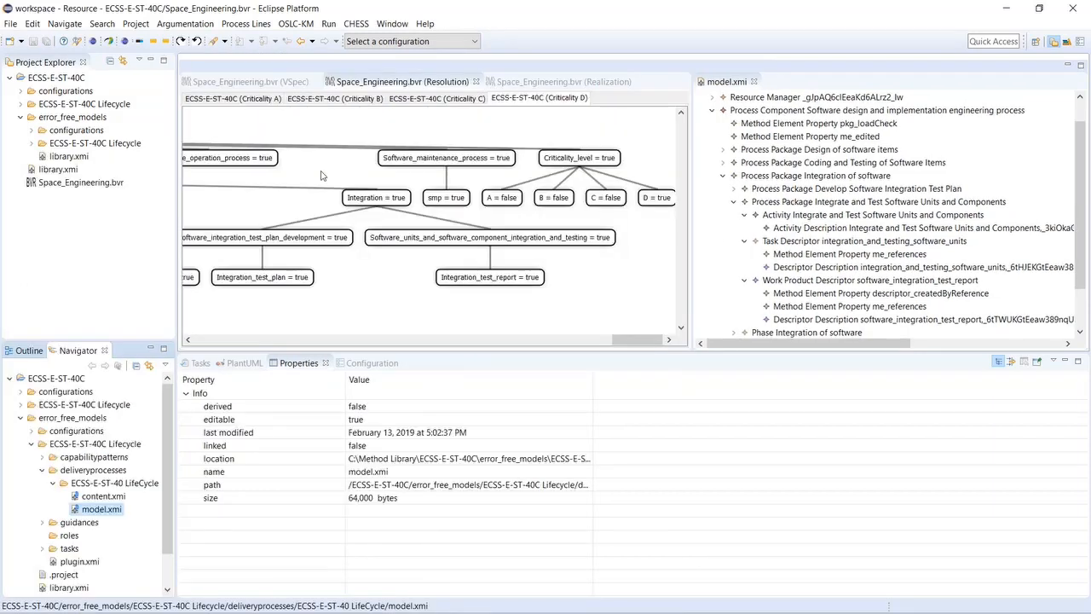
Step: Execute the ECSS-E-ST-40C (Criticality D) resolution, accepting the error_free_models delivery process model.xmi as the base model
{"action": "right_click", "coordinate": [321, 175]}
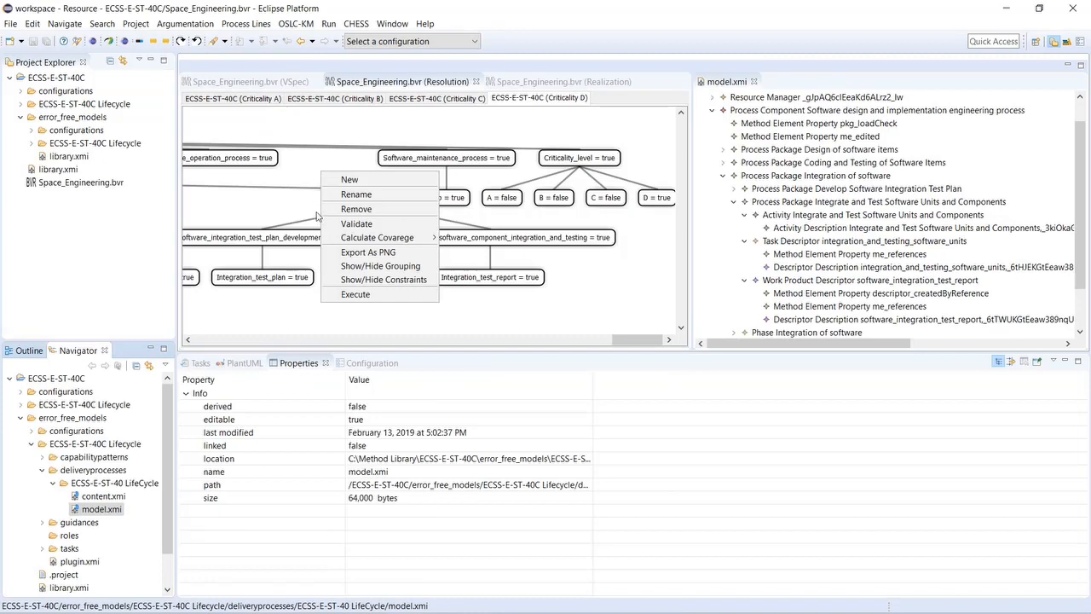
{"action": "left_click", "coordinate": [328, 295]}
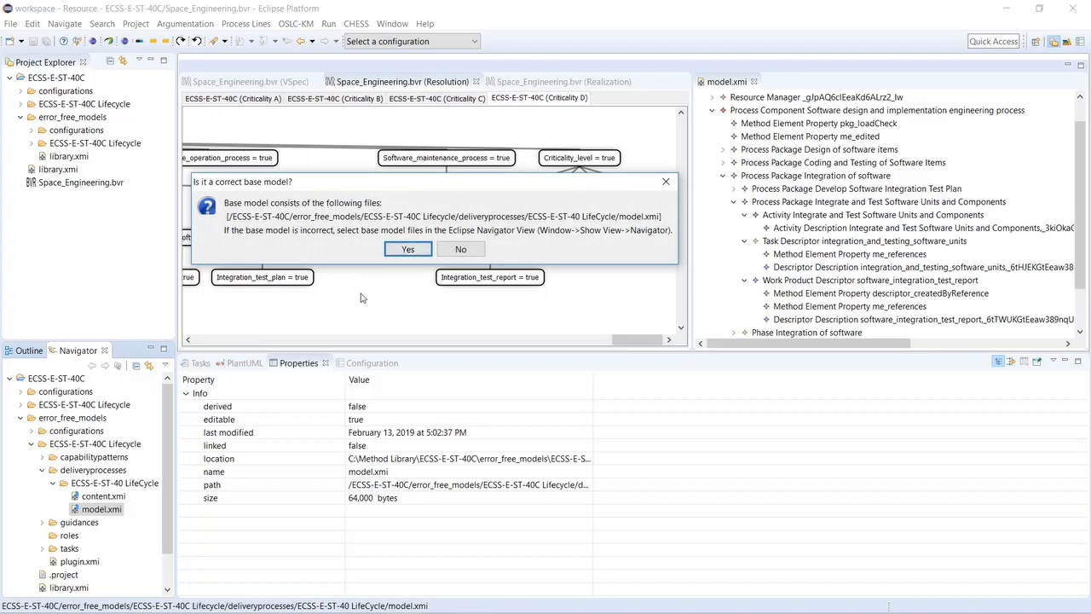
{"action": "left_click", "coordinate": [406, 254]}
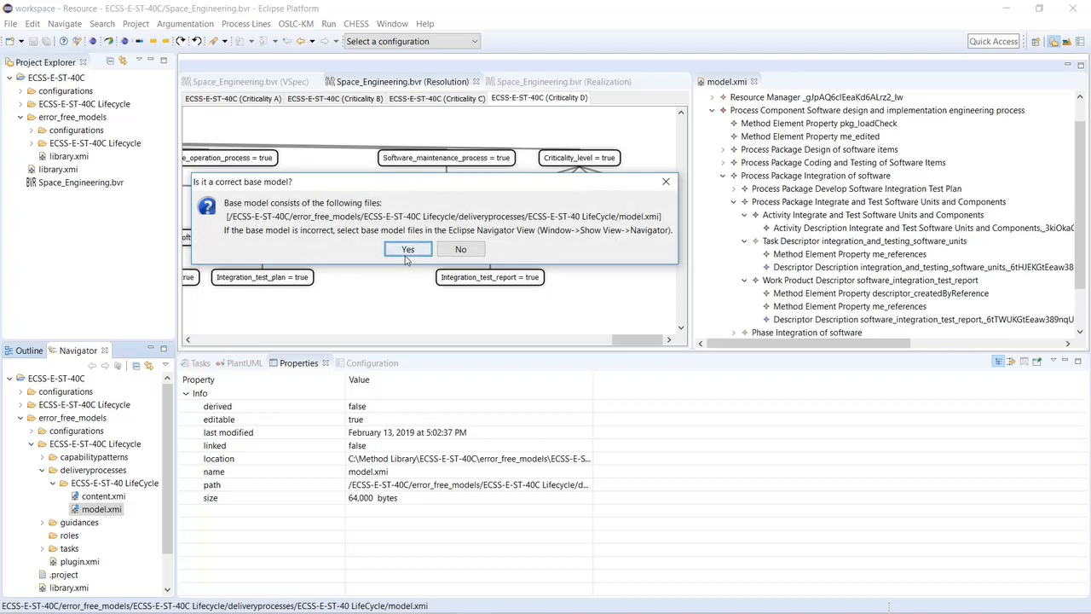